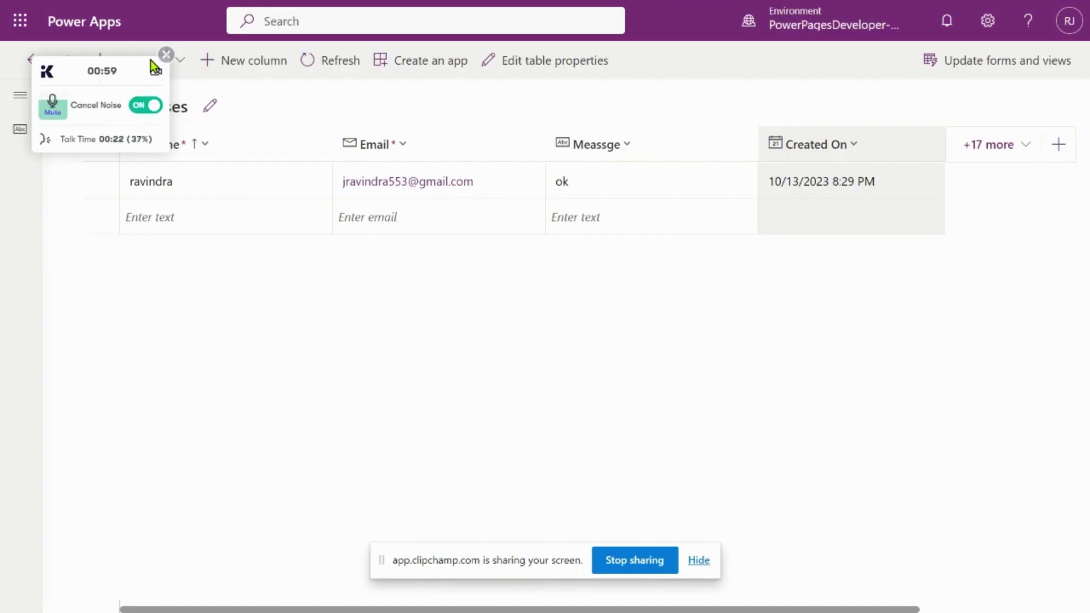
# - Open Advanced settings from the Power Apps gear menu to reach the Business Management page
pyautogui.moveTo(82, 73); pyautogui.dragTo(793, 69)
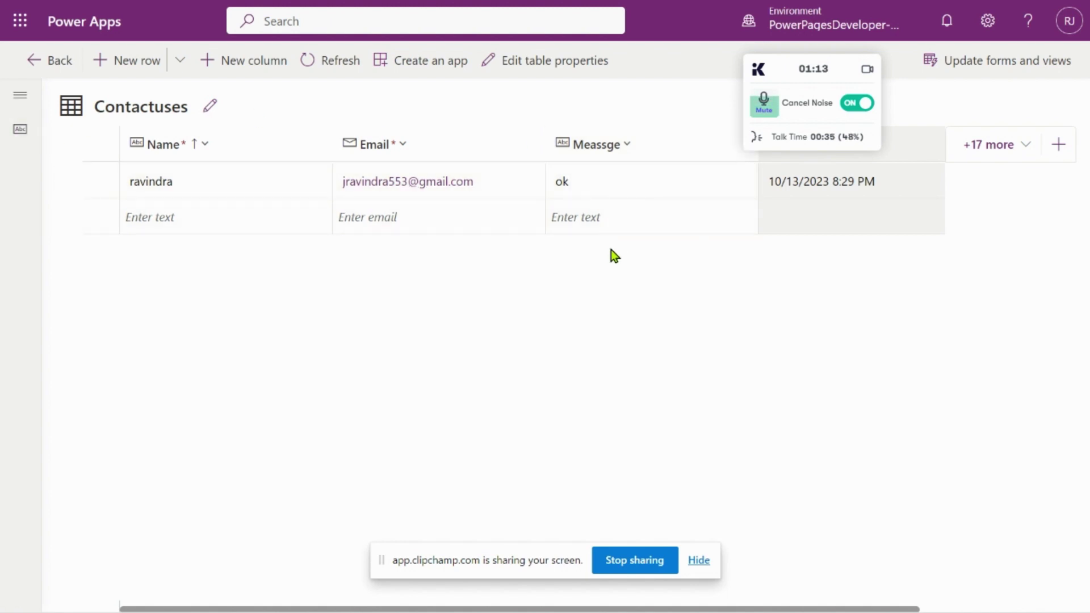
pyautogui.click(985, 30)
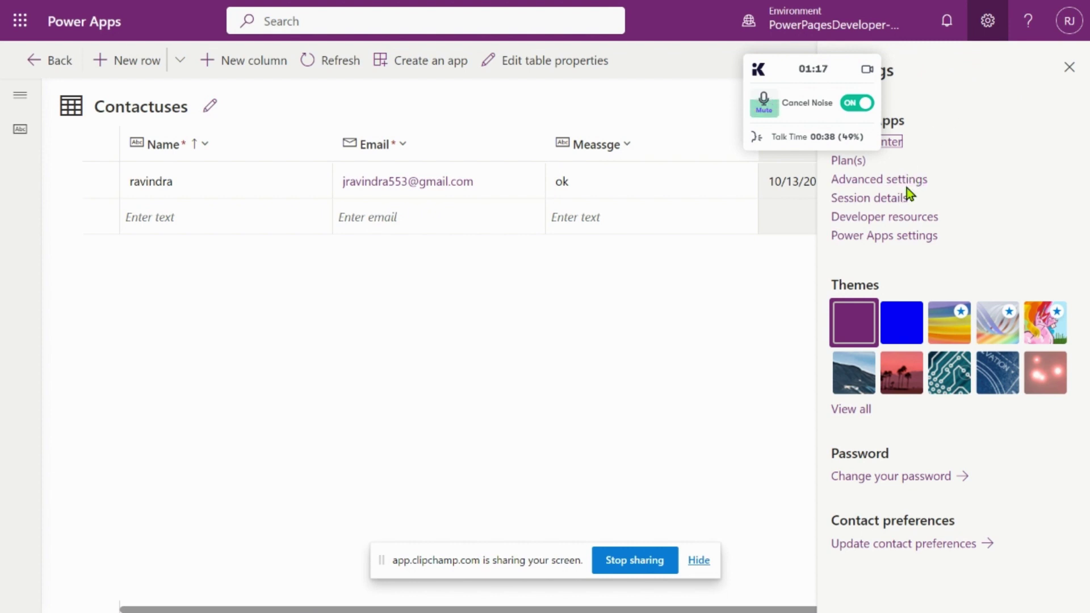
pyautogui.click(907, 181)
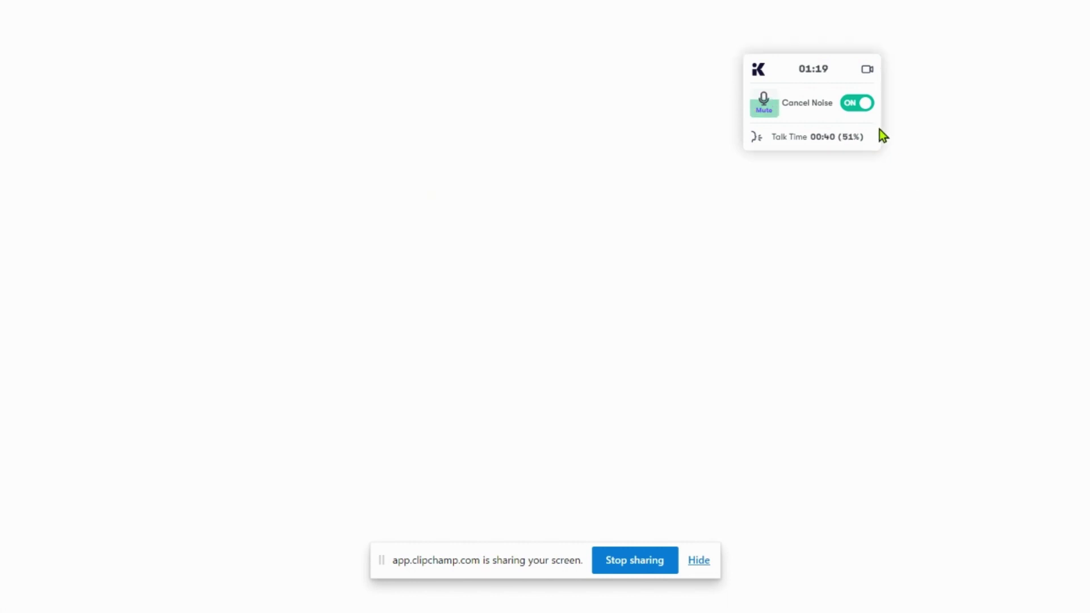
pyautogui.moveTo(793, 67); pyautogui.dragTo(721, 312)
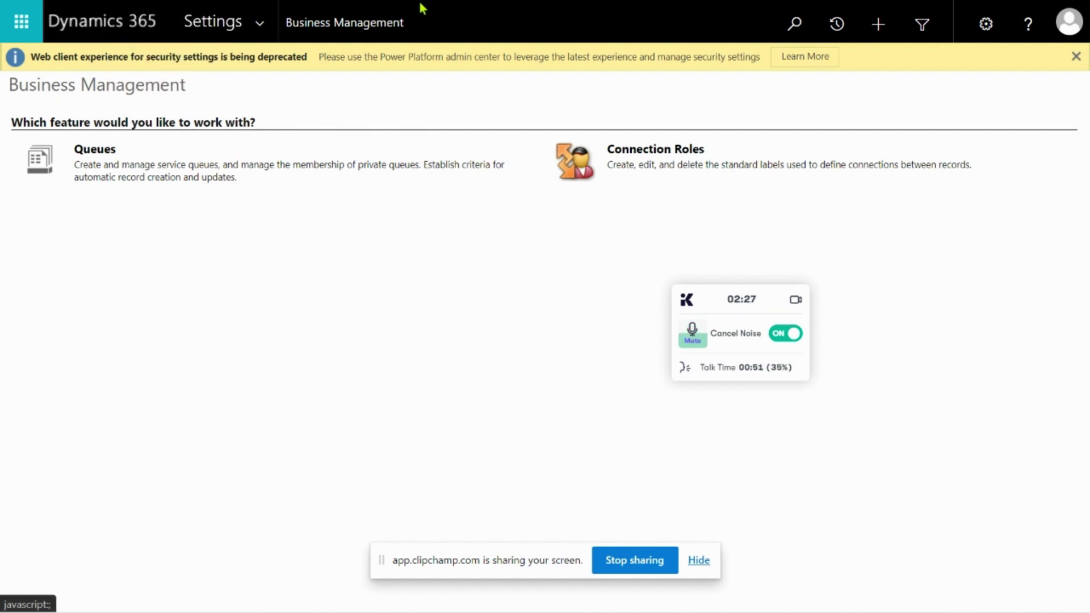
# - Launch Advanced Find full-screen and choose Contactuses as the Look for table
pyautogui.click(925, 22)
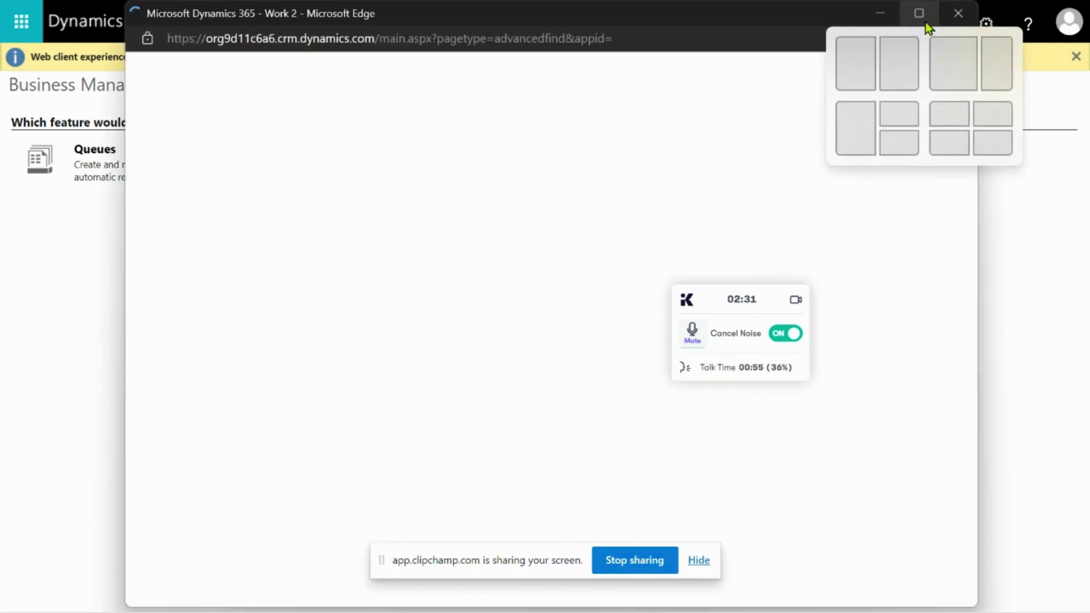
pyautogui.click(920, 19)
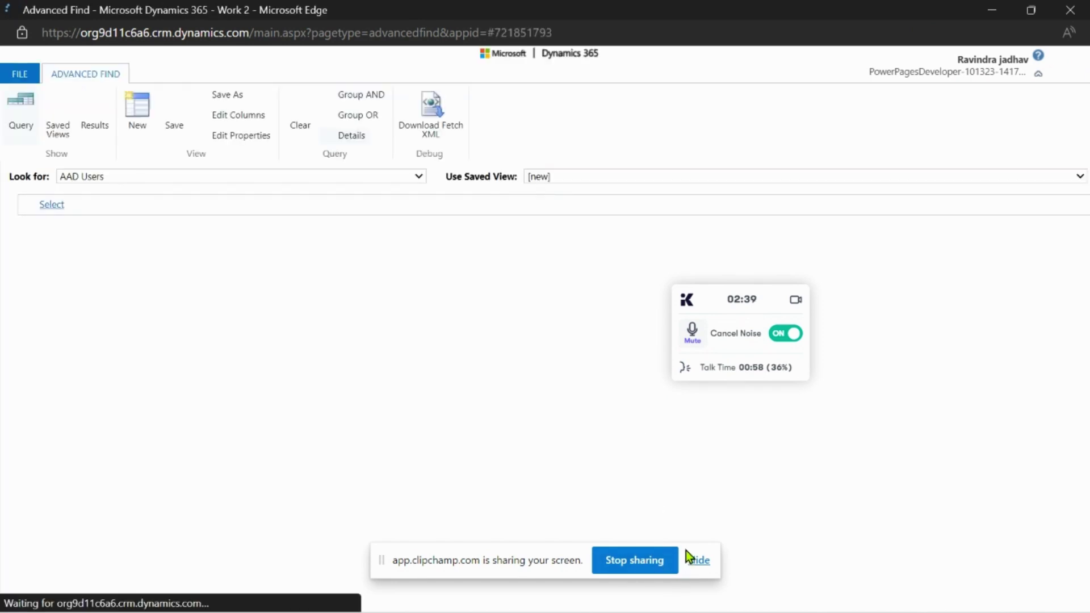
pyautogui.click(418, 180)
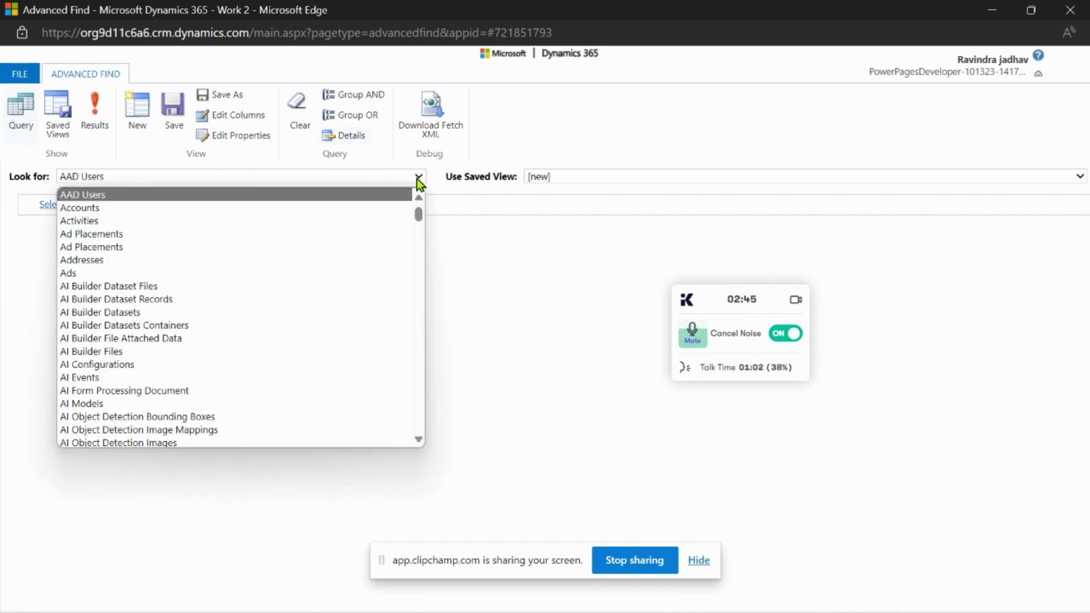
pyautogui.scroll(-5, 297, 362)
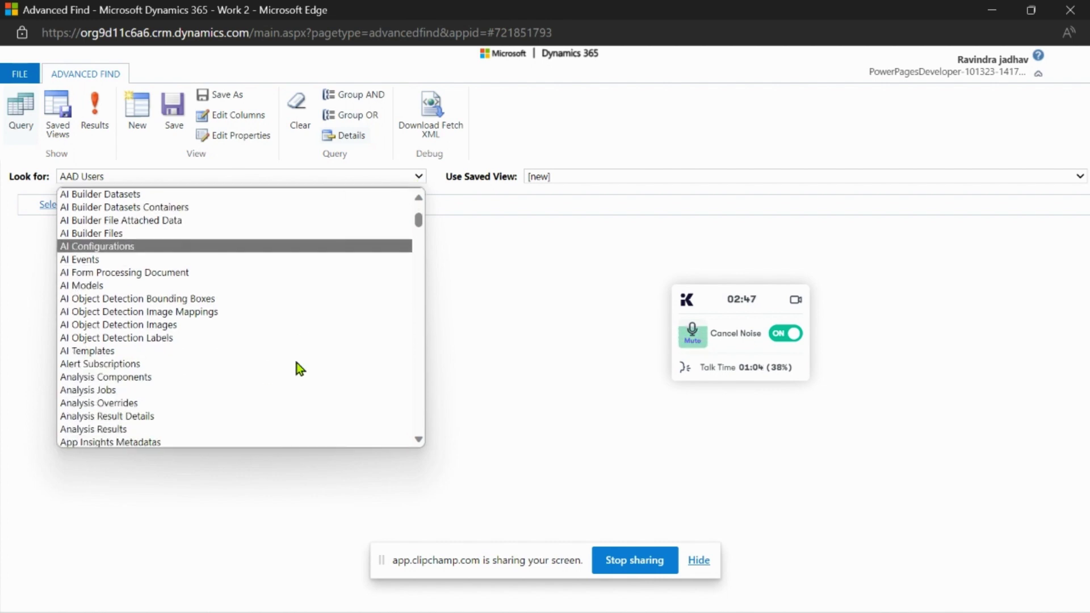
pyautogui.scroll(-15, 296, 362)
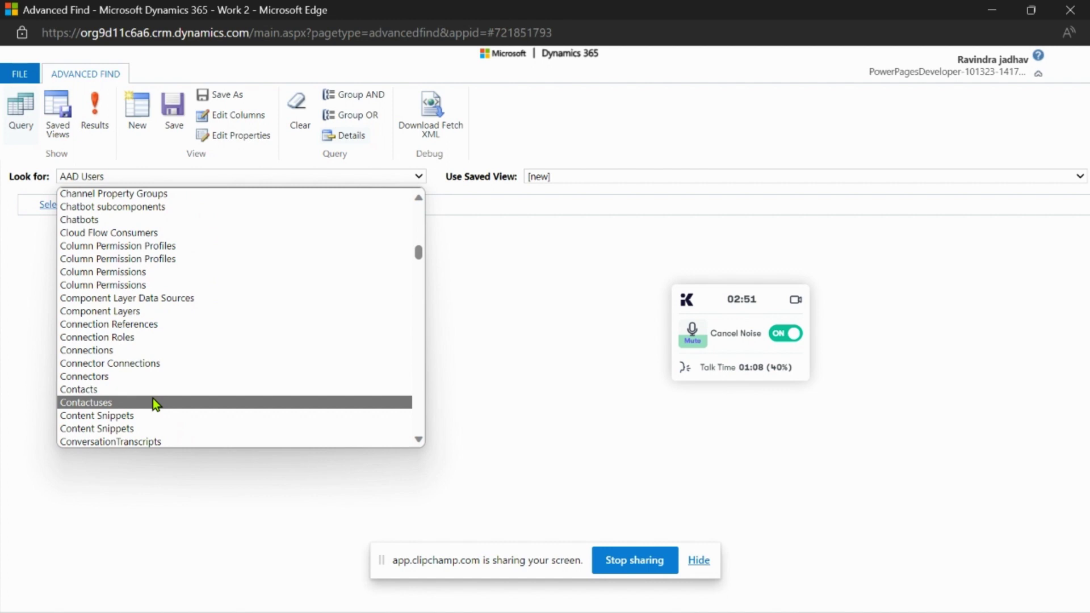
pyautogui.click(148, 400)
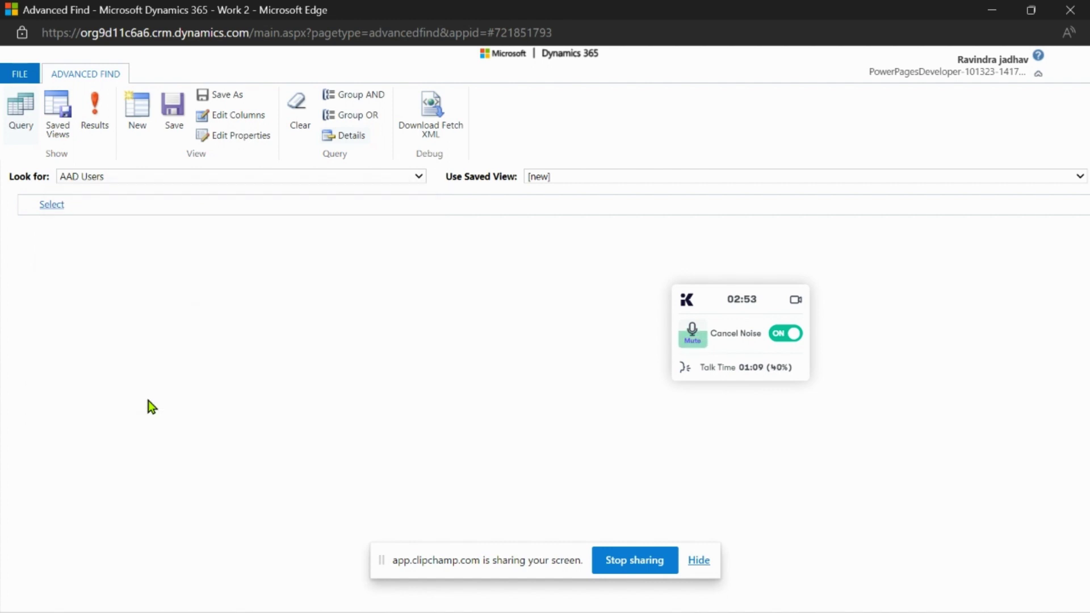
# - Download the Contactuses query as FetchXML (10).xml, keep and open it, then return to Advanced Find
pyautogui.click(441, 115)
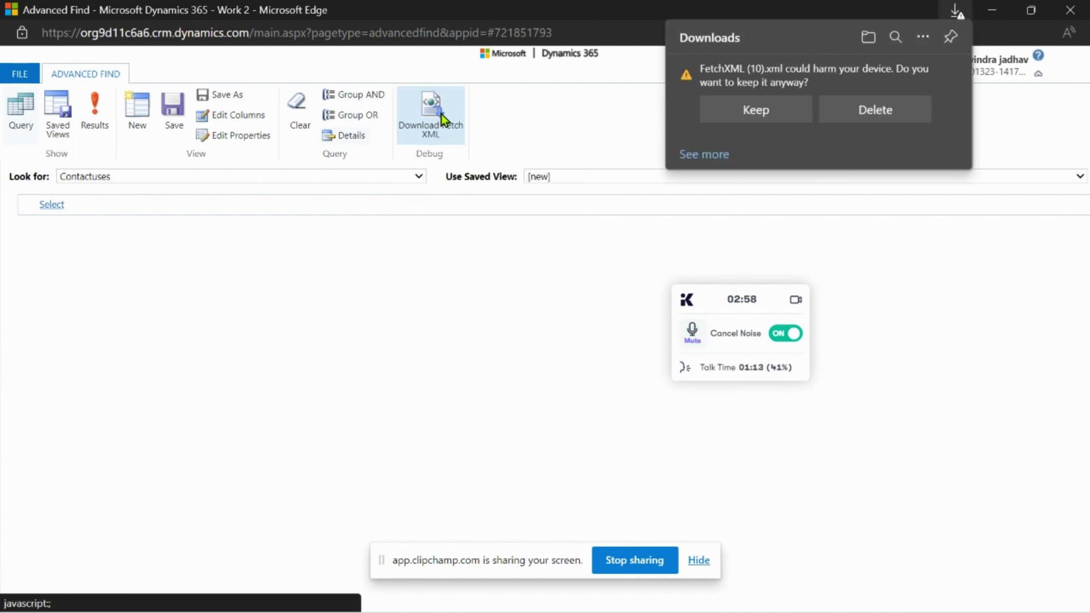
pyautogui.click(750, 110)
pyautogui.click(751, 77)
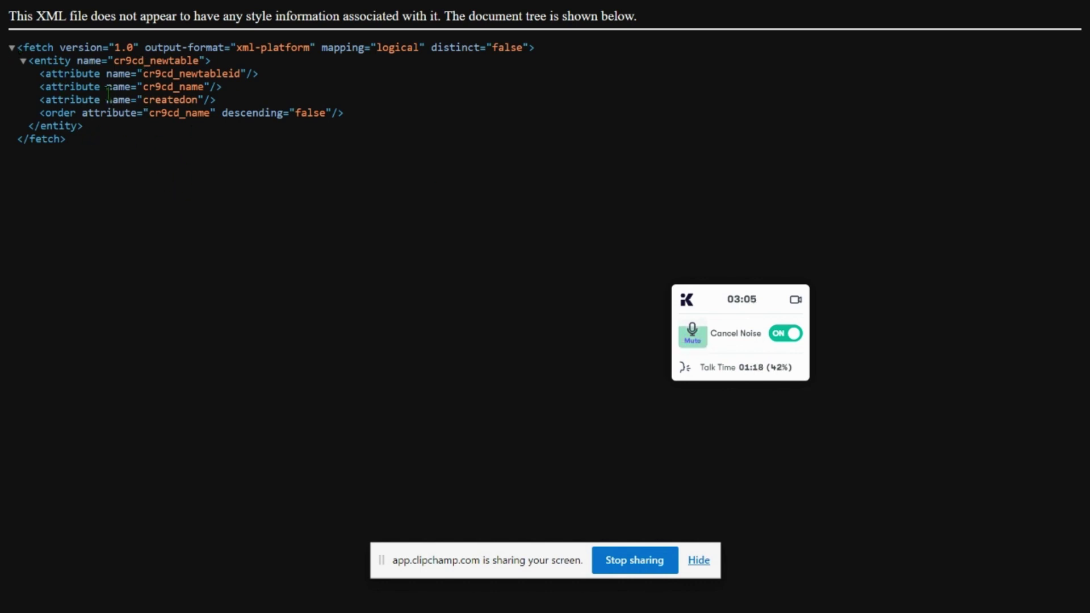
pyautogui.hotkey('alt', 'Tab')
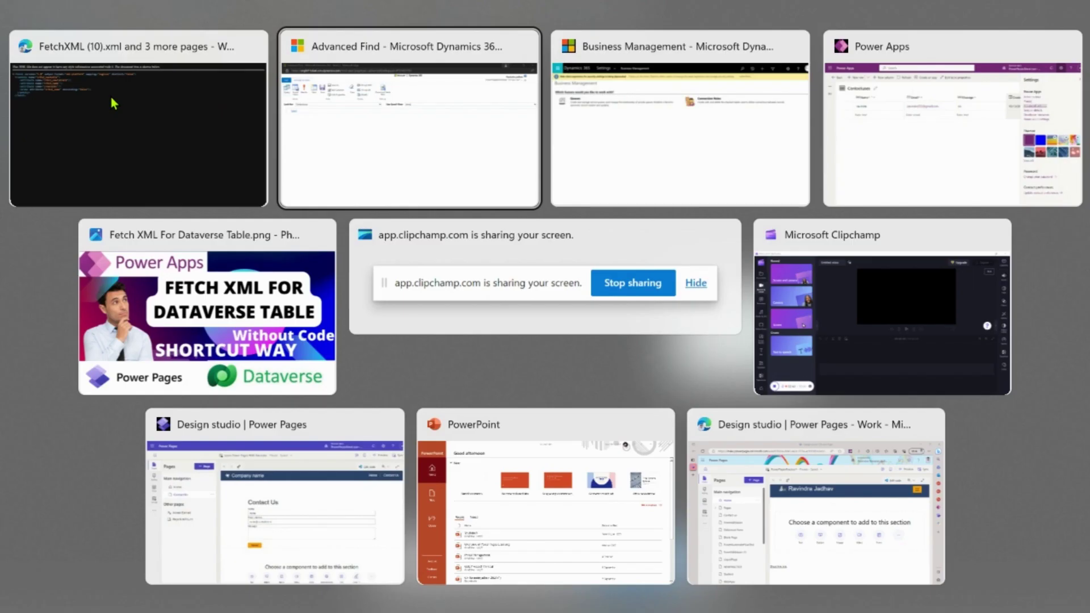
pyautogui.click(394, 169)
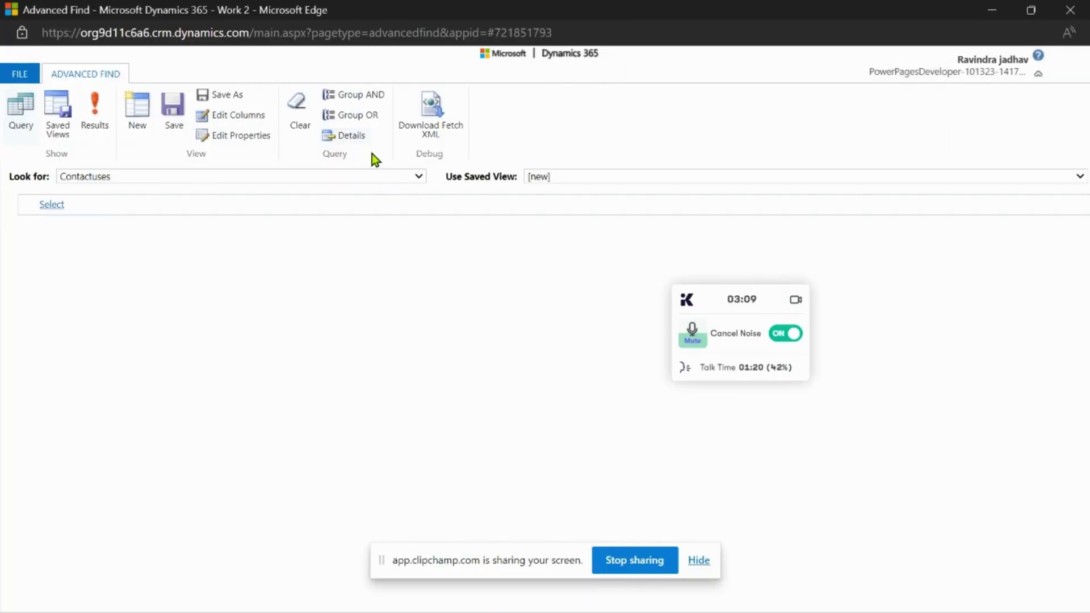
# - Add all ContactUs columns to the Contactuses view with Edit Columns and Add Columns
pyautogui.click(220, 114)
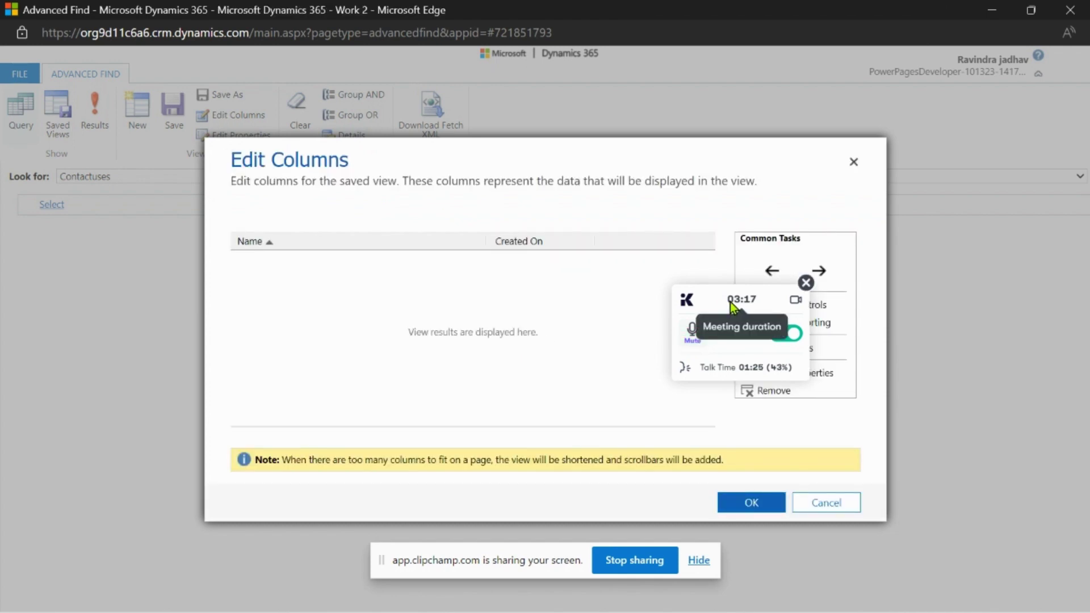
pyautogui.click(805, 282)
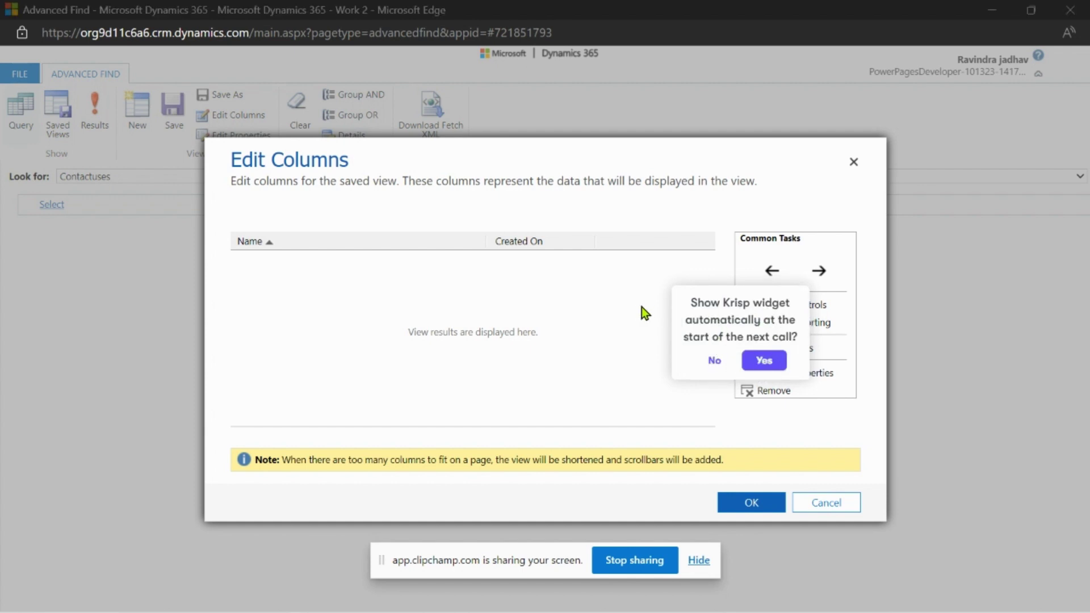
pyautogui.click(714, 360)
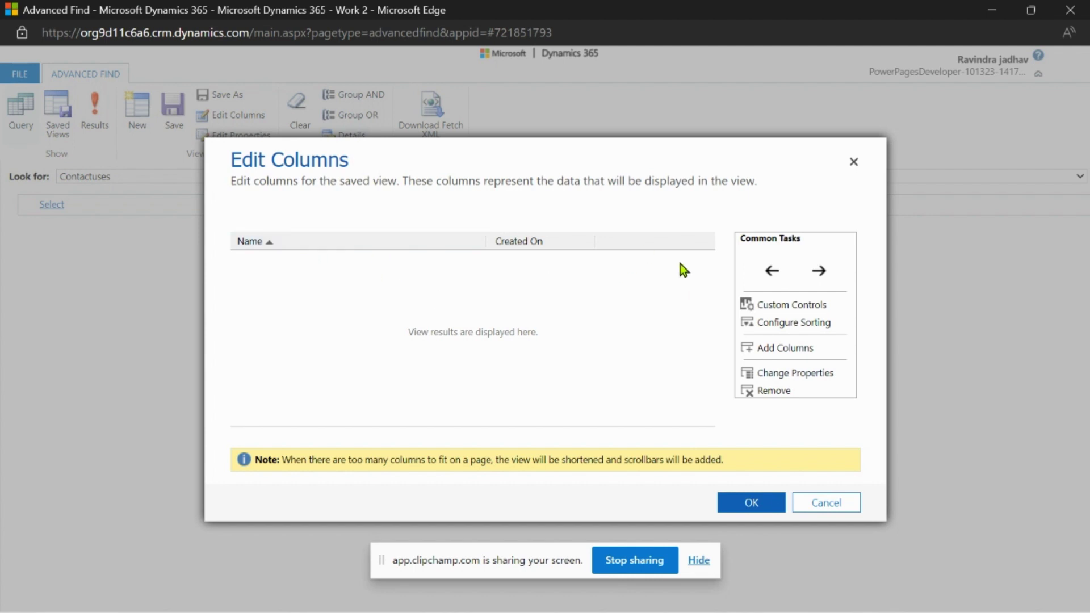
pyautogui.click(782, 349)
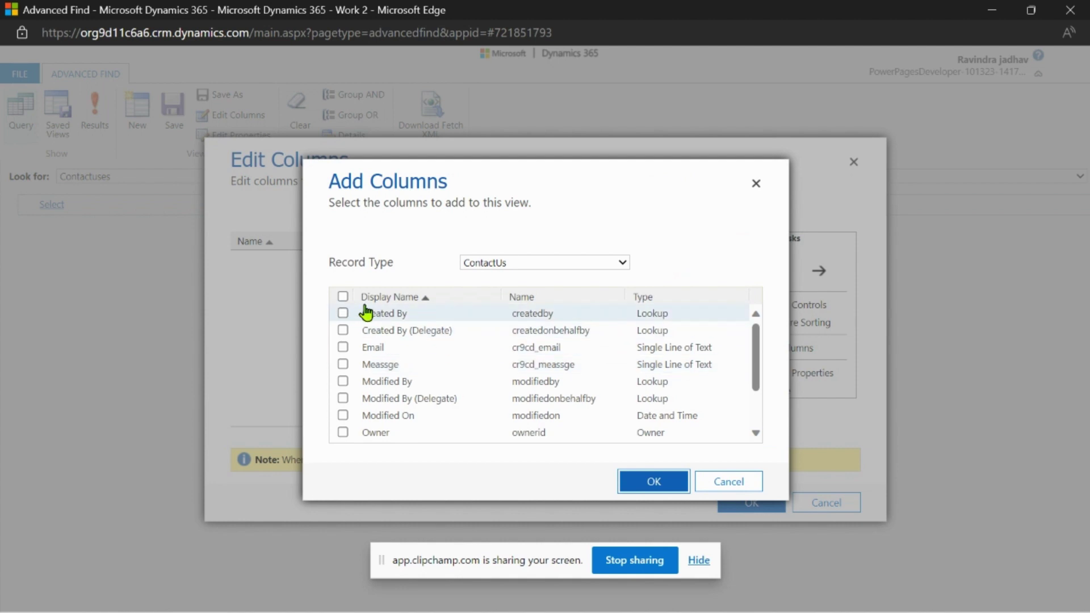
pyautogui.click(342, 296)
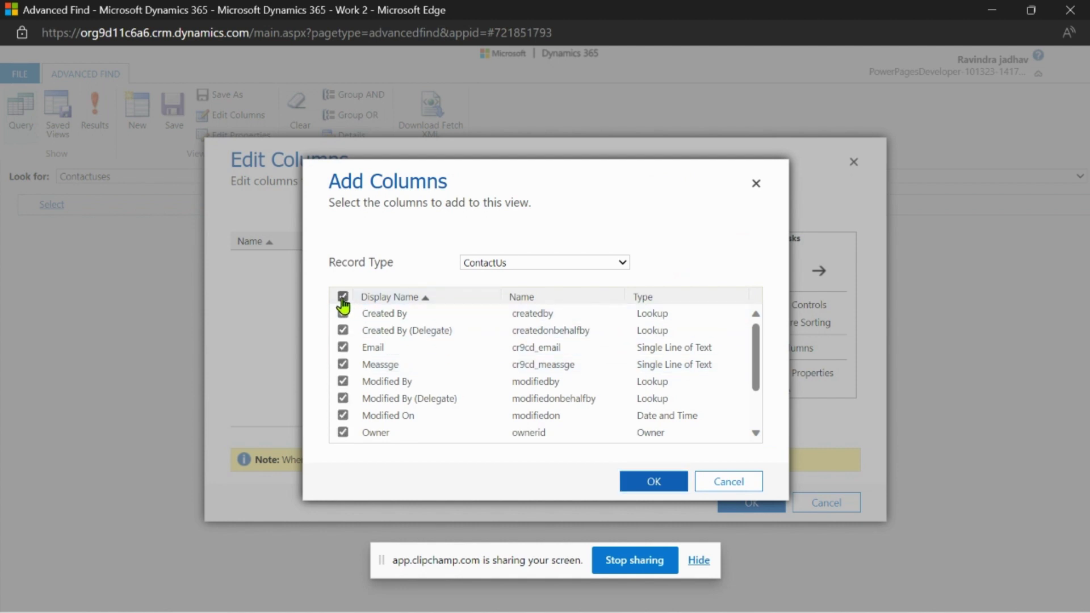
pyautogui.click(653, 482)
pyautogui.click(755, 503)
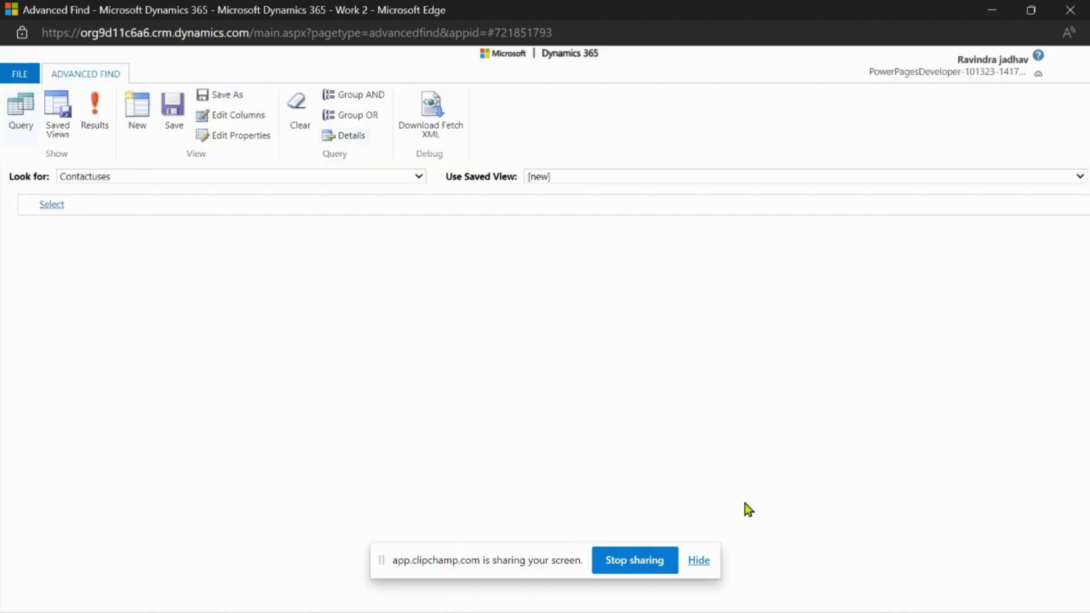
# - Download the all-columns query as FetchXML (11).xml, keep and view it, then return to Advanced Find
pyautogui.click(444, 112)
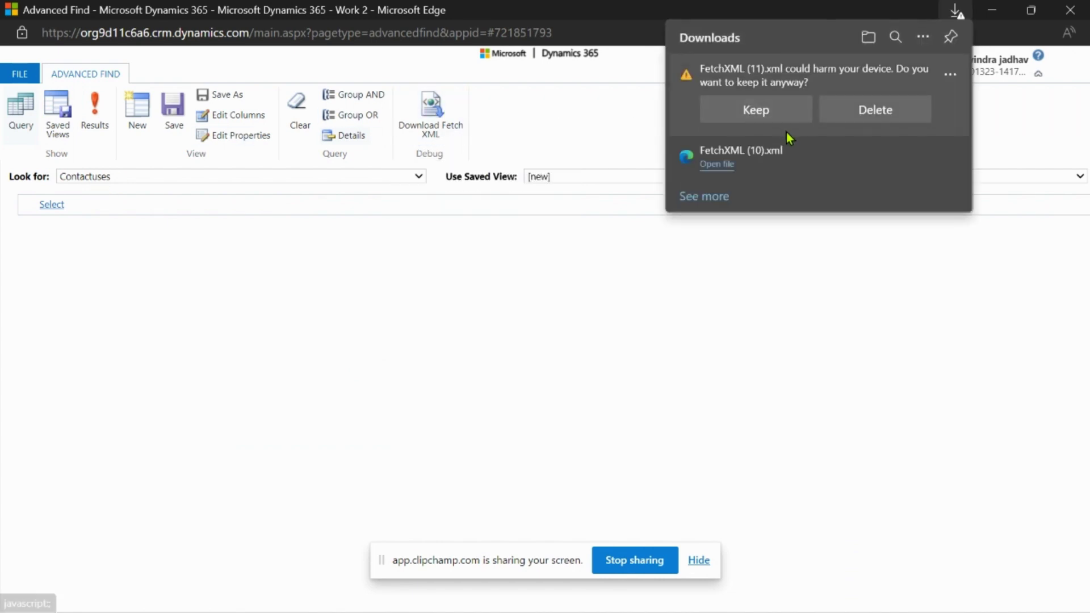
pyautogui.click(772, 112)
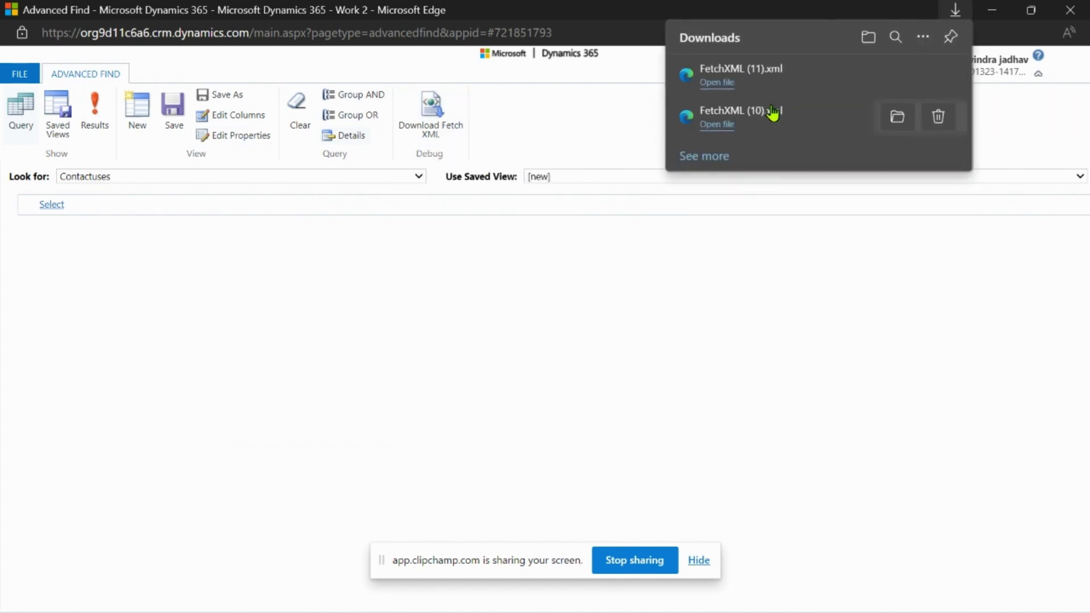
pyautogui.click(743, 77)
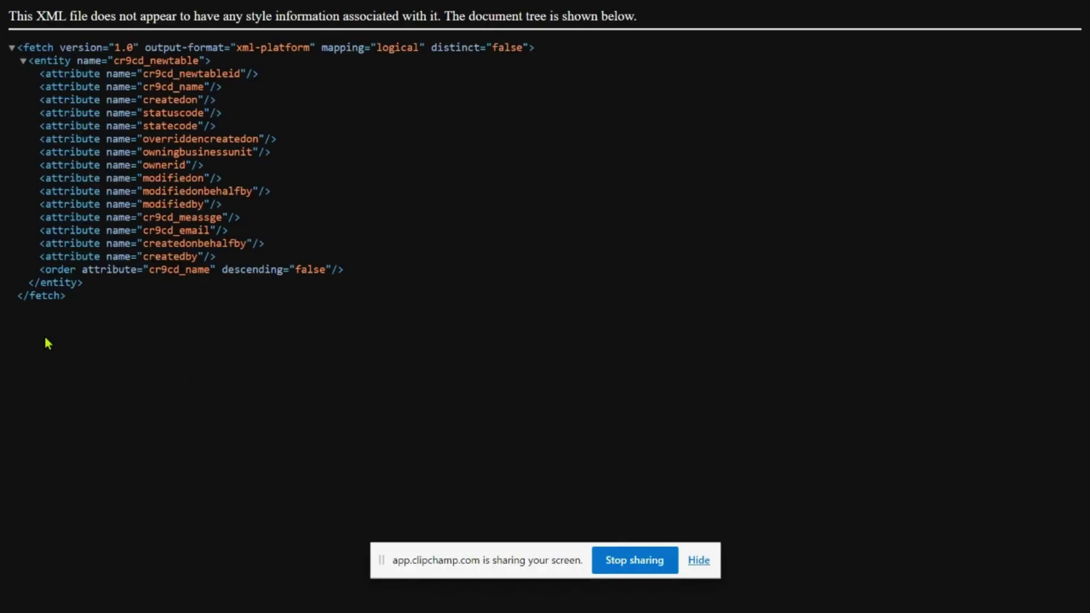
pyautogui.hotkey('alt', 'Tab')
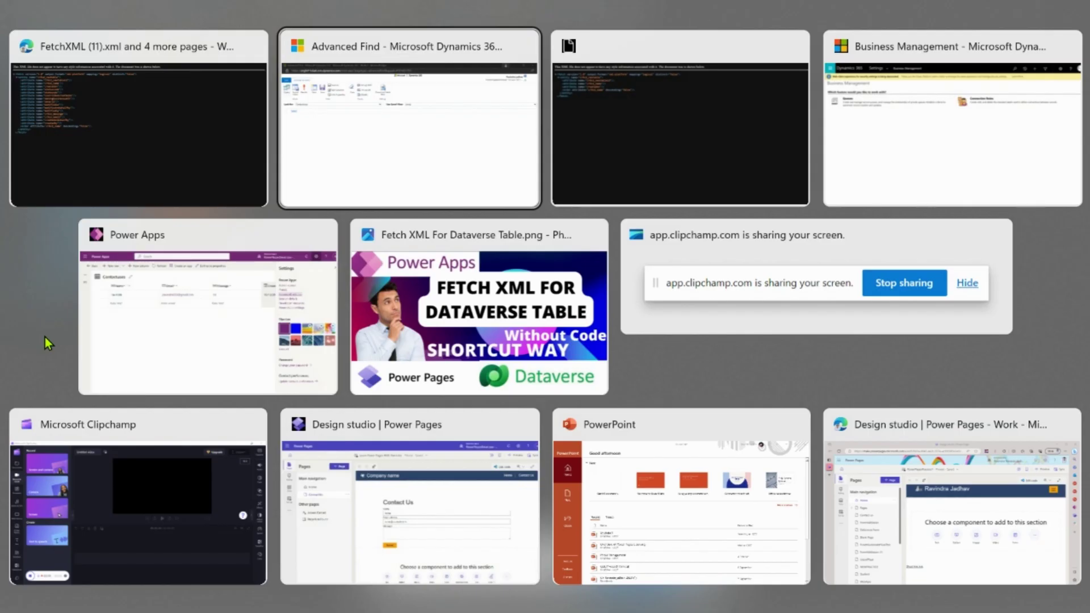
pyautogui.click(390, 175)
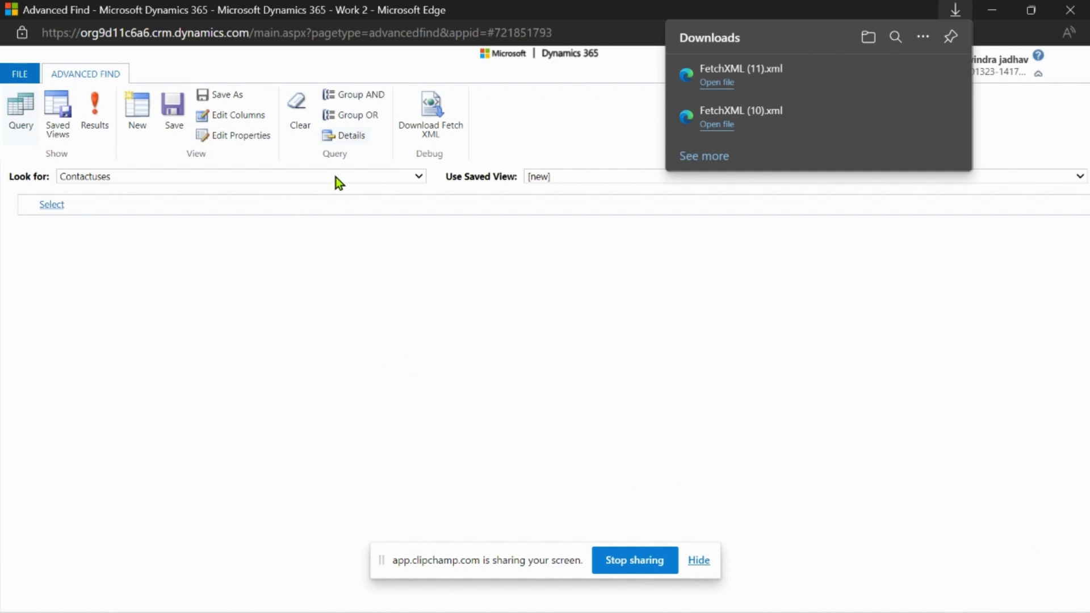
# - Reselect Contactuses as the Look for table
pyautogui.click(335, 177)
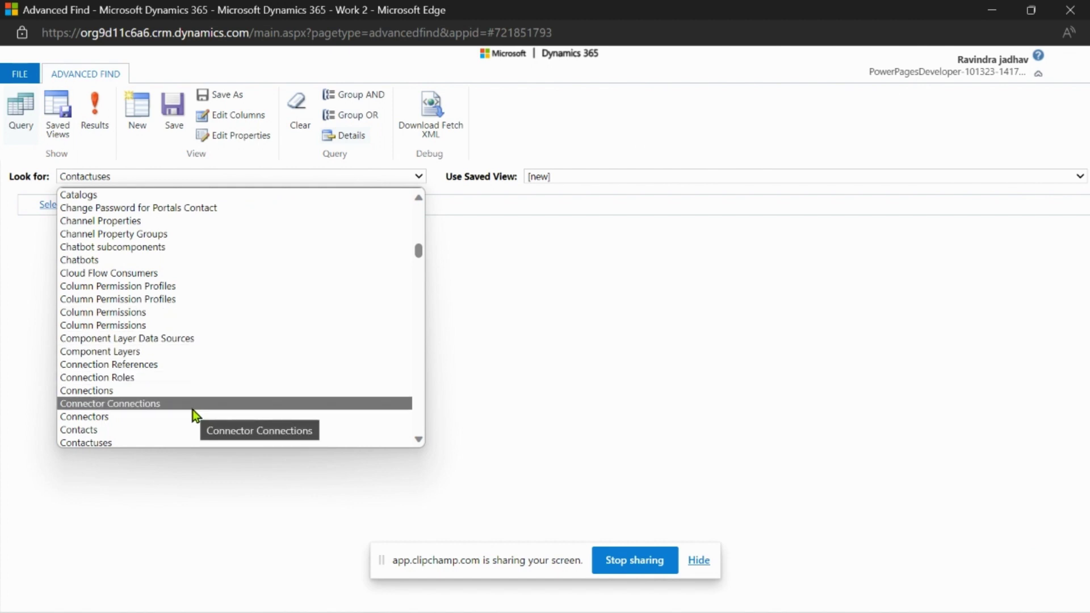
pyautogui.scroll(-2, 190, 403)
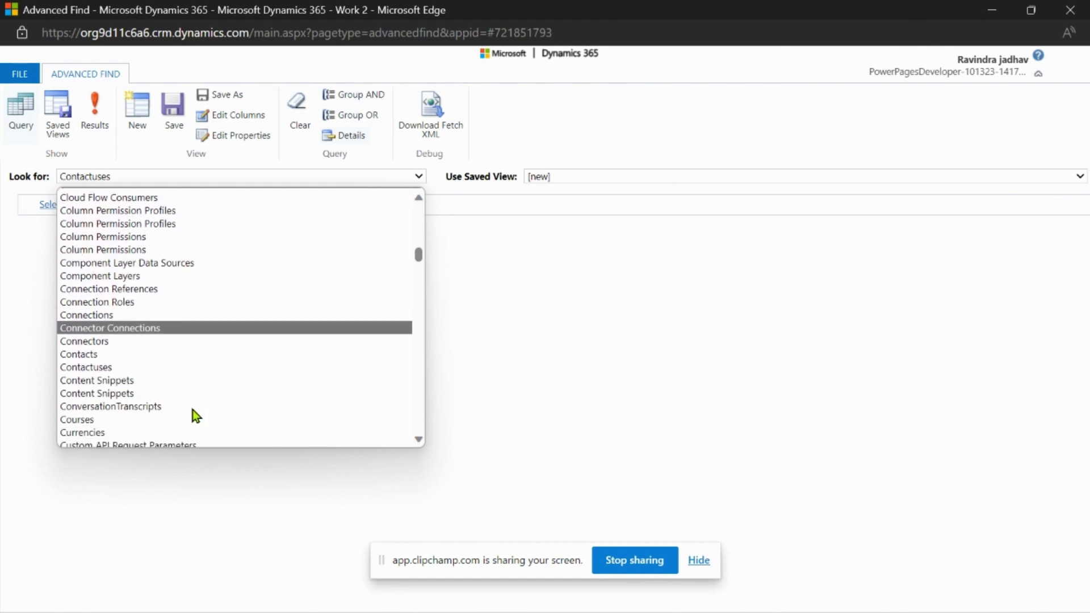
pyautogui.click(128, 370)
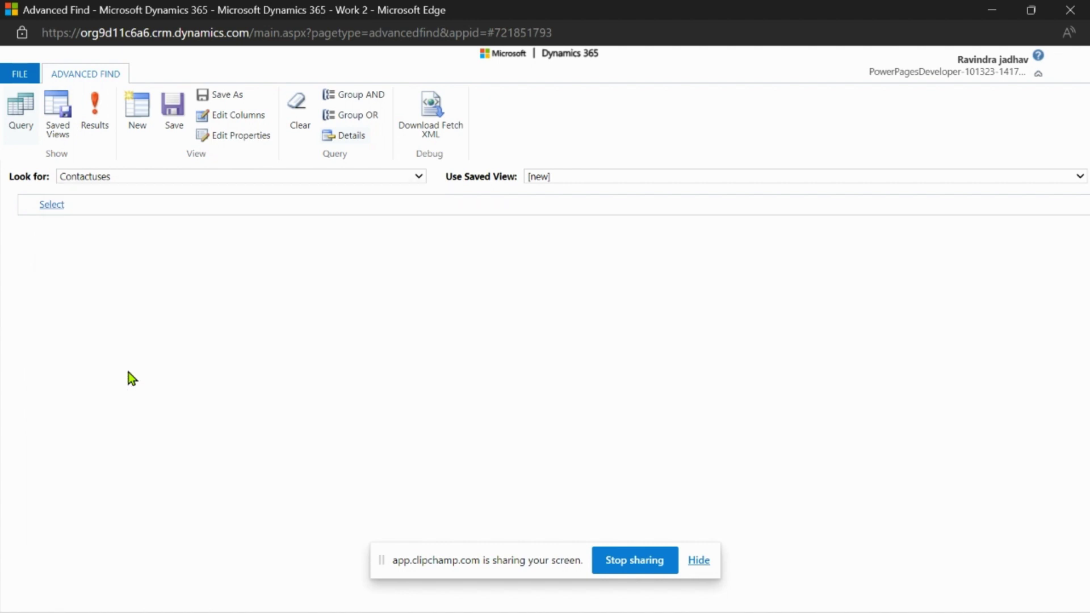
# - Download FetchXML (12).xml, keep and open it, then return to Advanced Find
pyautogui.click(430, 118)
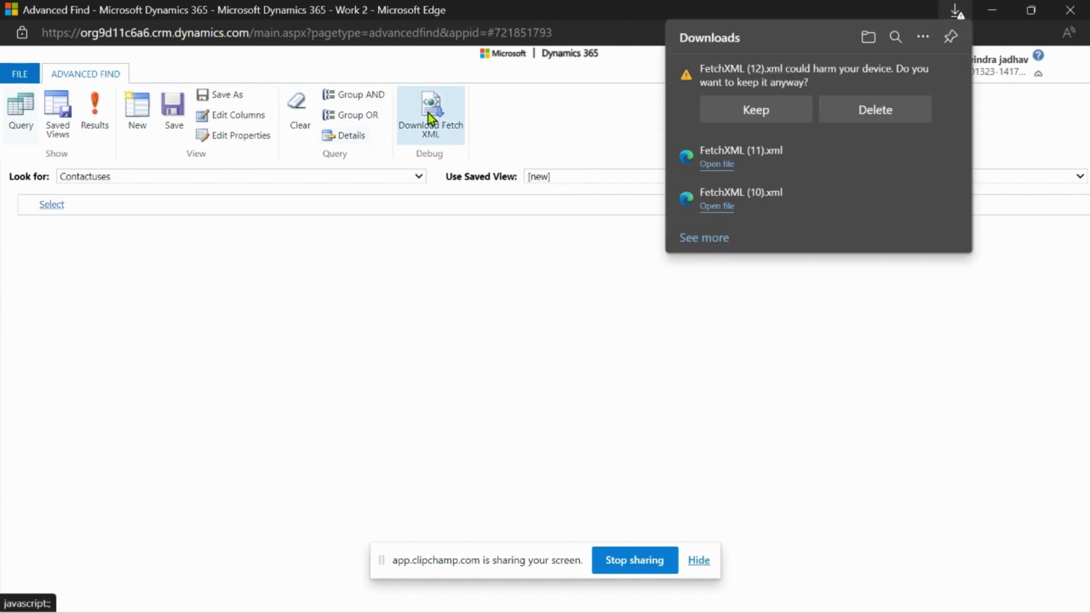
pyautogui.click(729, 110)
pyautogui.click(743, 79)
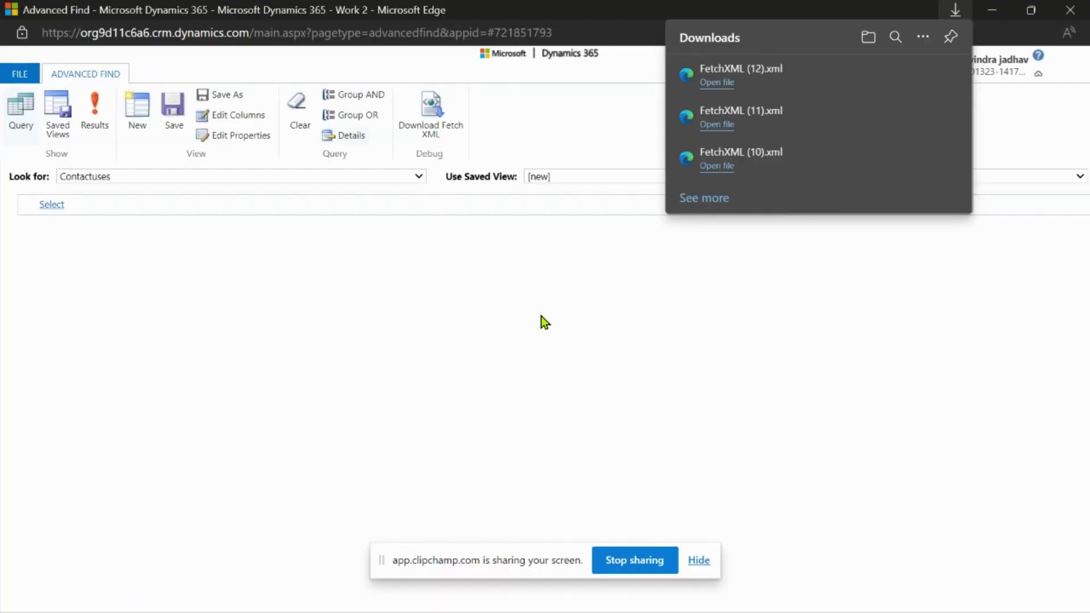
pyautogui.click(761, 77)
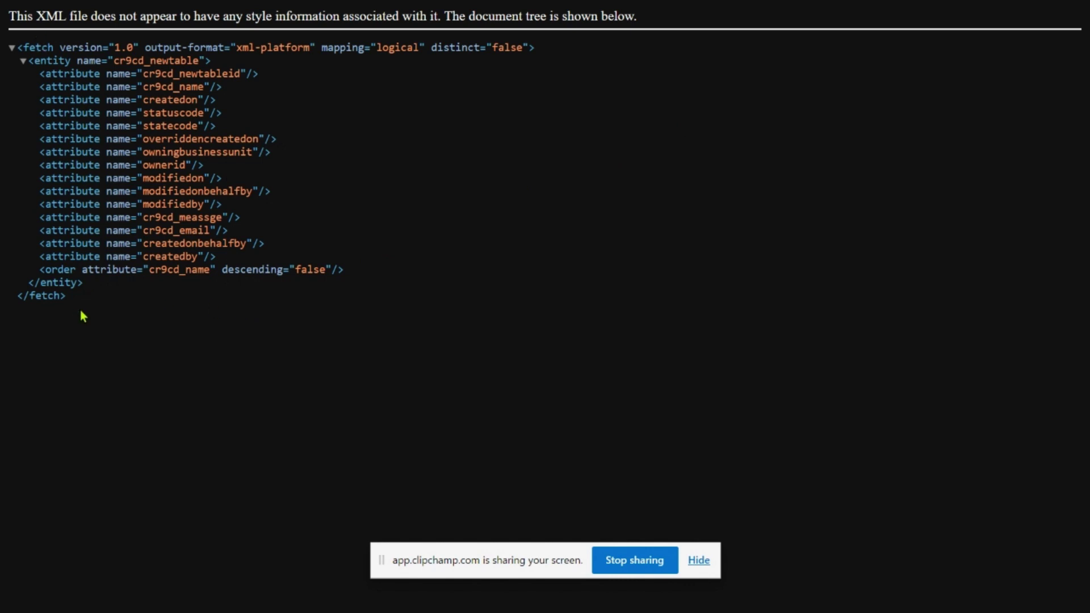
pyautogui.hotkey('alt', 'Tab')
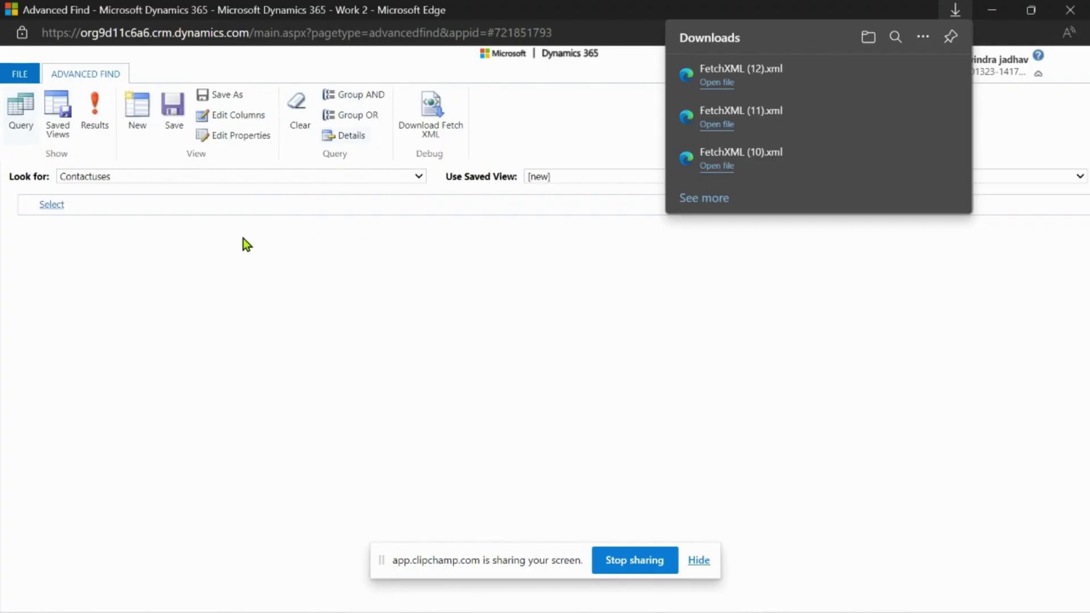
pyautogui.click(51, 205)
# - Add a filter condition on the ContactUs field, leaving Equals with no value
pyautogui.click(143, 210)
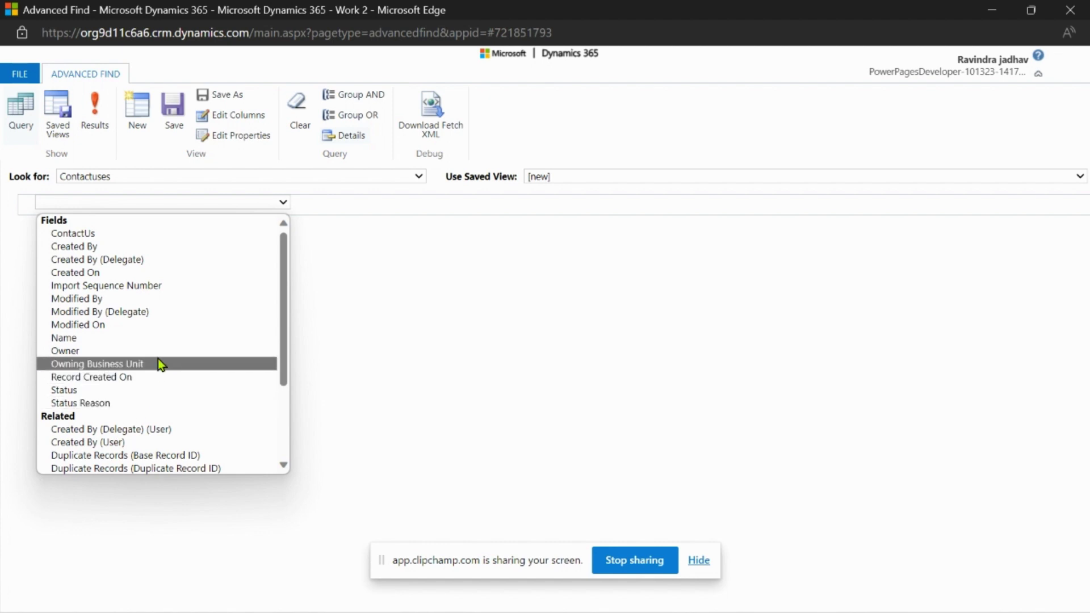
pyautogui.click(134, 236)
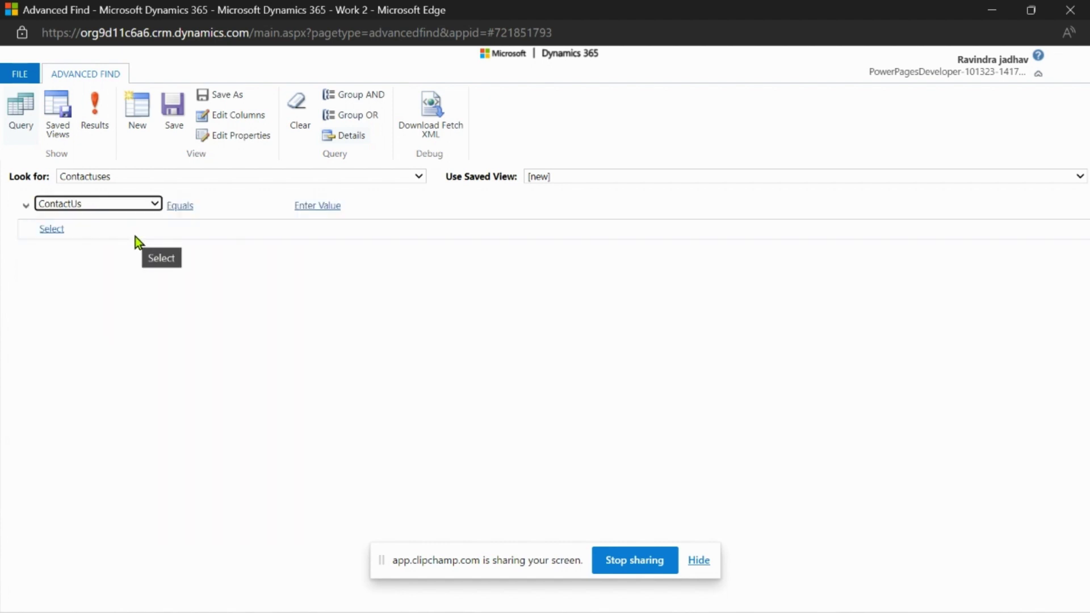
pyautogui.click(84, 231)
pyautogui.click(80, 230)
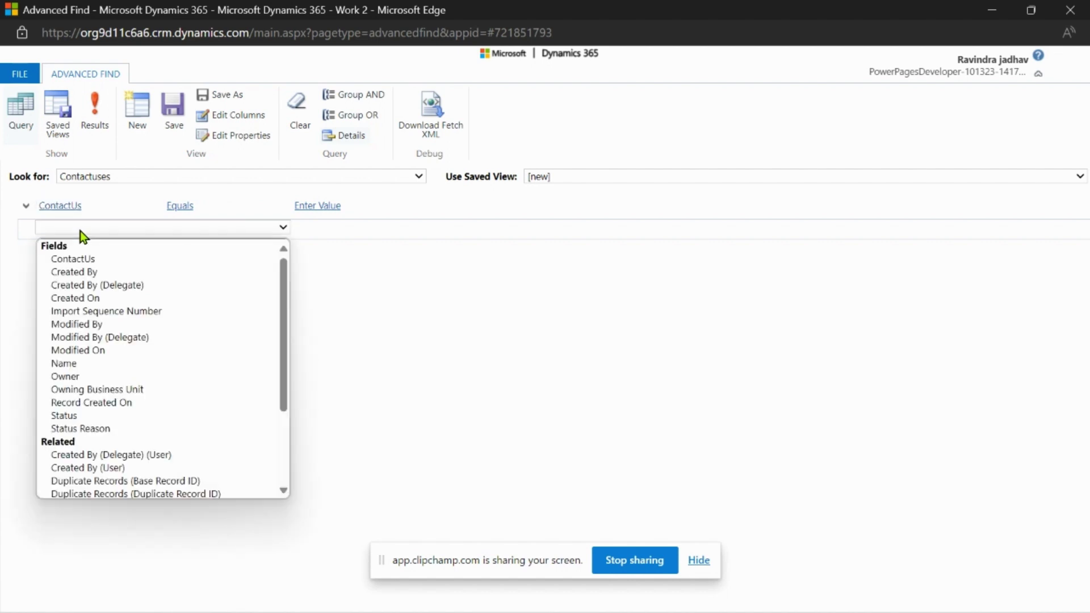
pyautogui.click(124, 229)
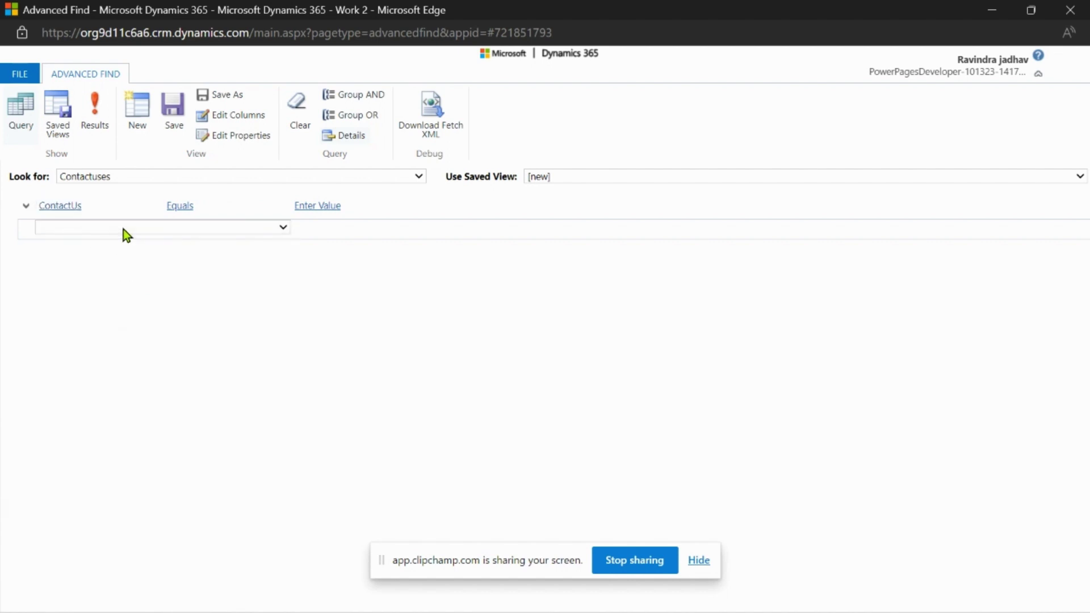
# - Download and open FetchXML (13).xml, highlighting the eq operator on cr9cd_newtableid
pyautogui.click(428, 118)
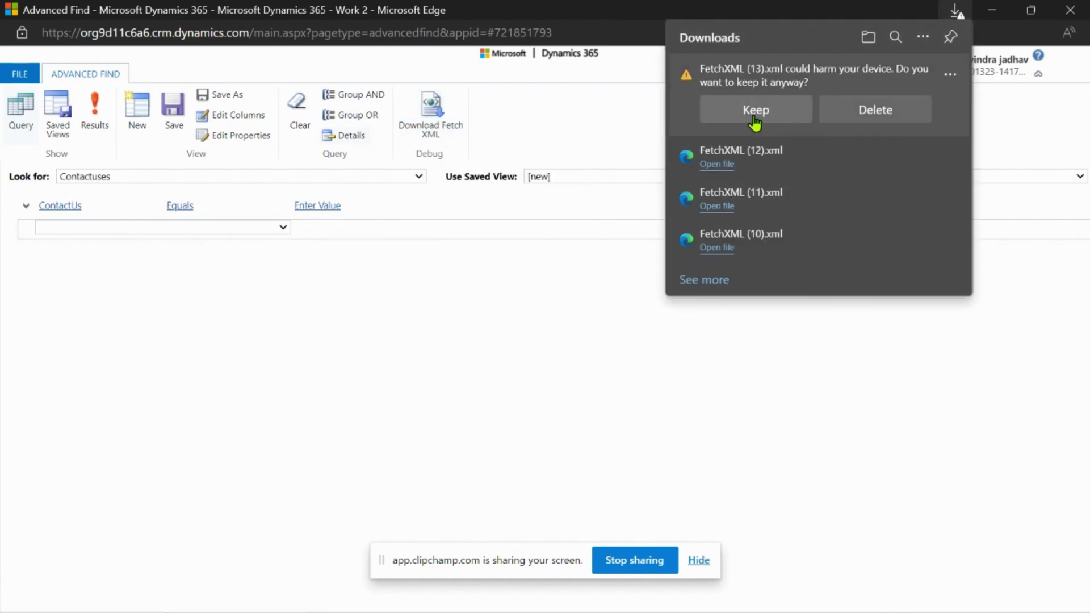
pyautogui.click(754, 116)
pyautogui.click(750, 68)
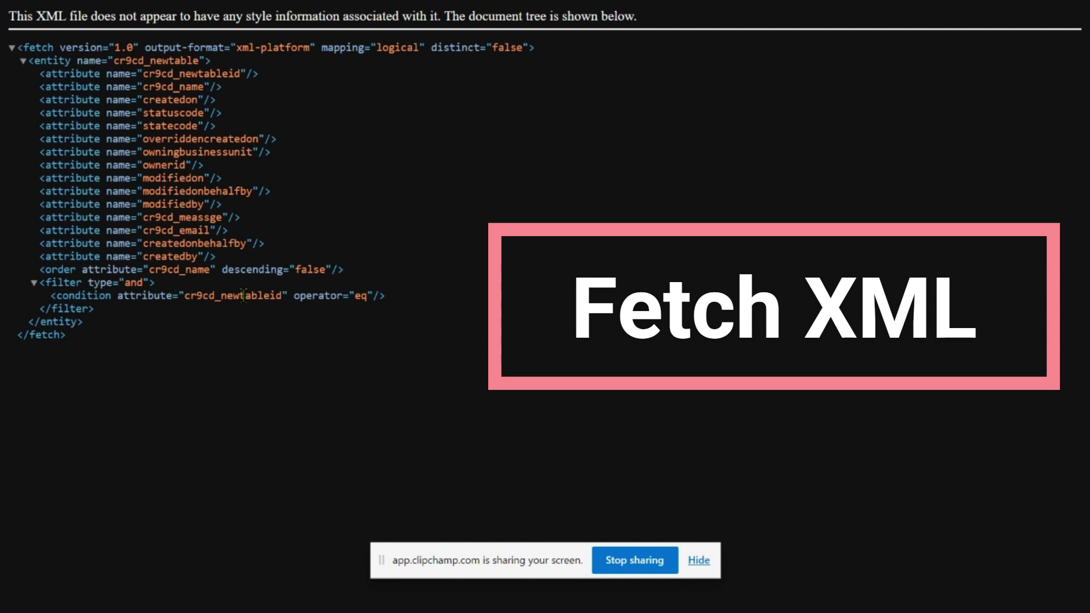
pyautogui.doubleClick(318, 296)
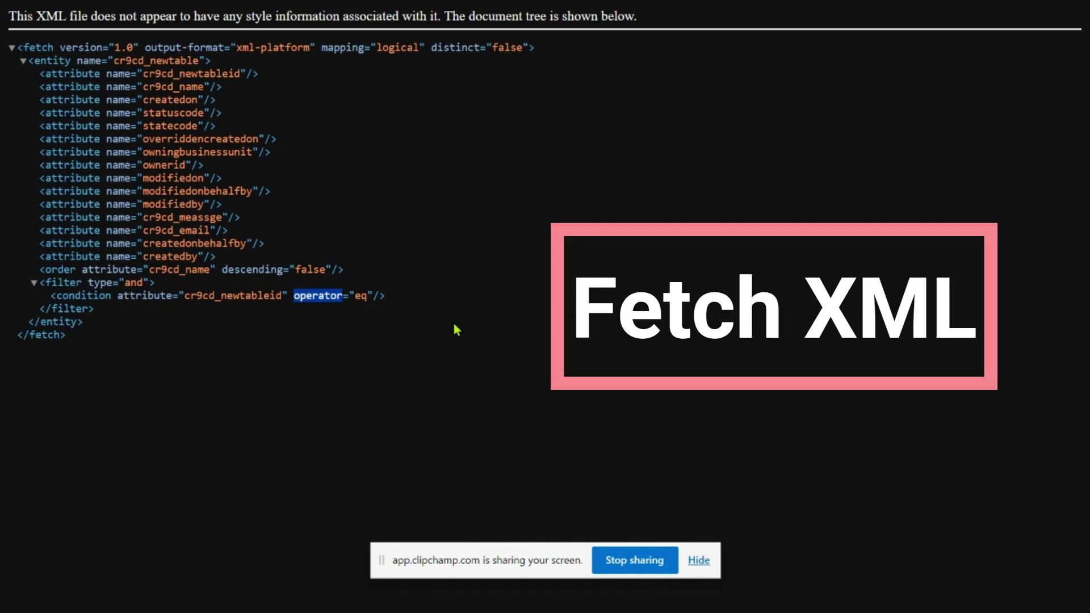
# - Switch to the Fetch XML For Dataverse Table.png image window
pyautogui.hotkey('alt', 'Tab')
pyautogui.hotkey('alt', 'Tab')
pyautogui.hotkey('alt', 'Tab')
pyautogui.hotkey('alt', 'Tab')
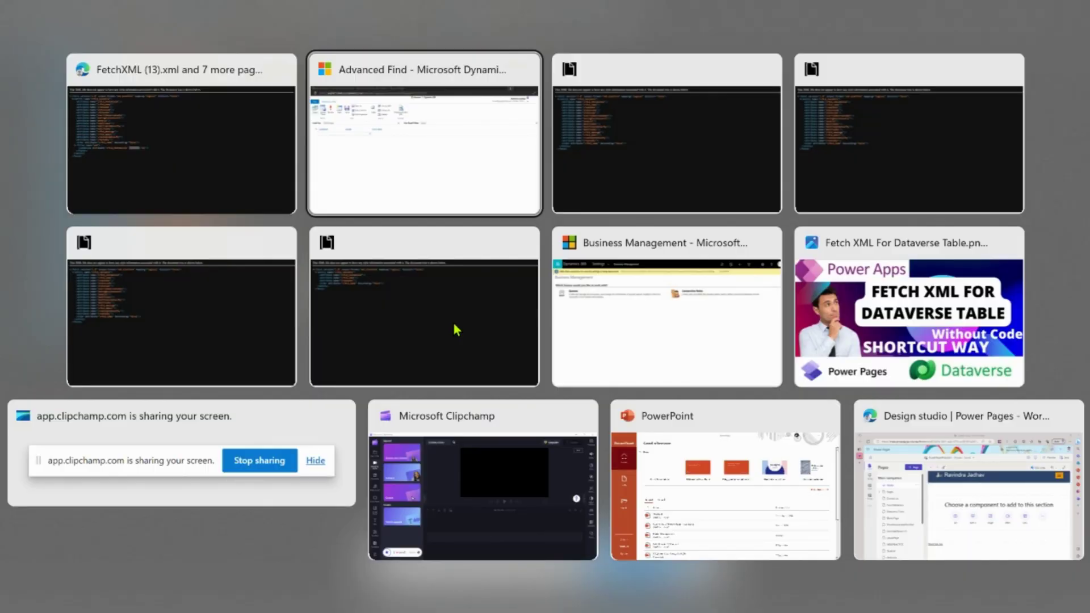
pyautogui.click(911, 291)
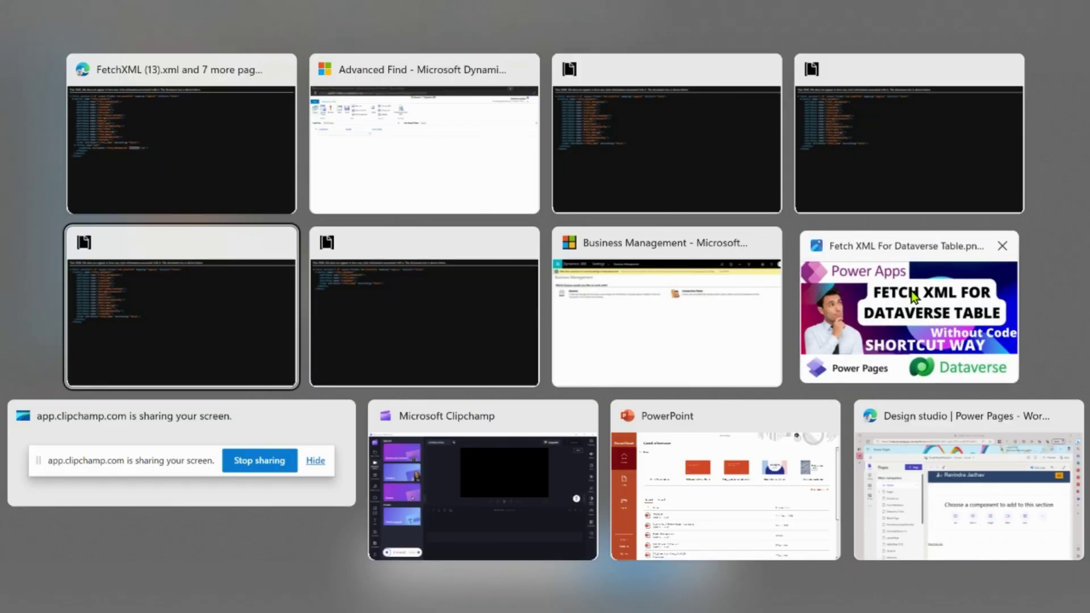